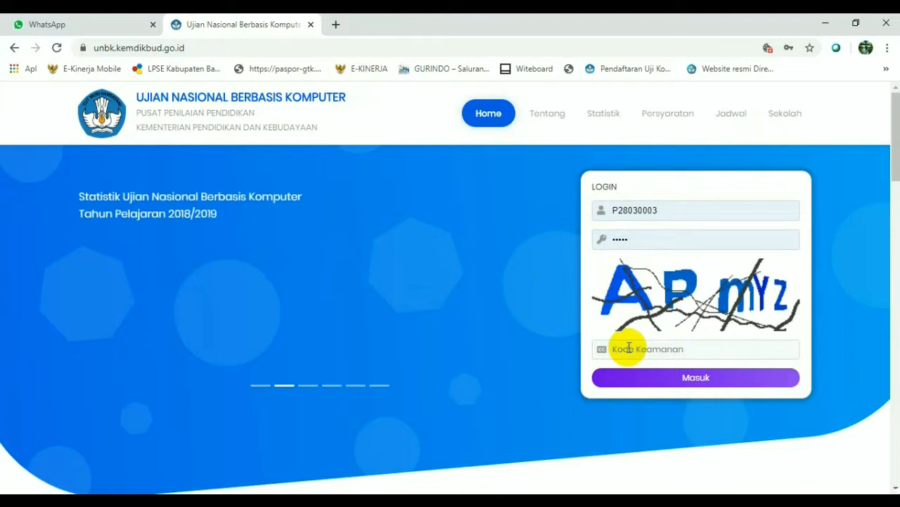
Step: Log in to the UNBK portal with the captcha security code and close the Informasi checklist popup
click(628, 347)
text(apmyz)
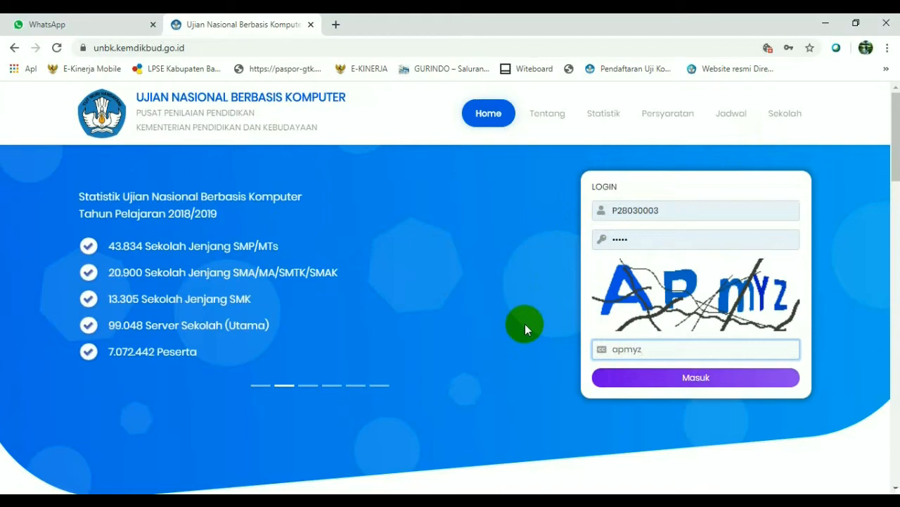
key(Return)
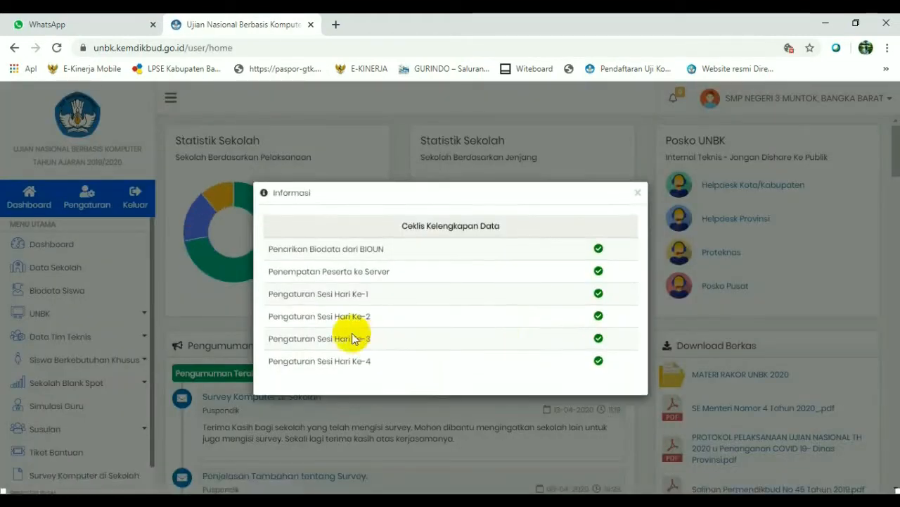
click(637, 193)
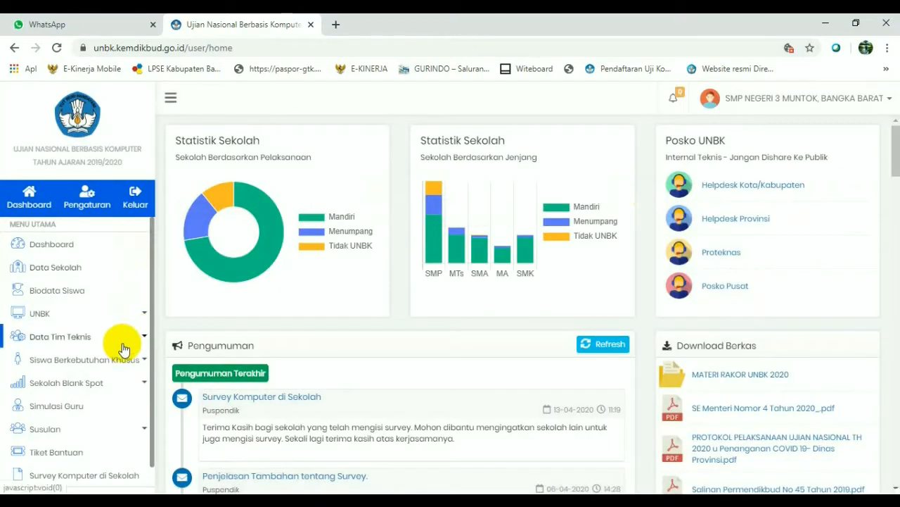
scroll(121, 338, down, 1)
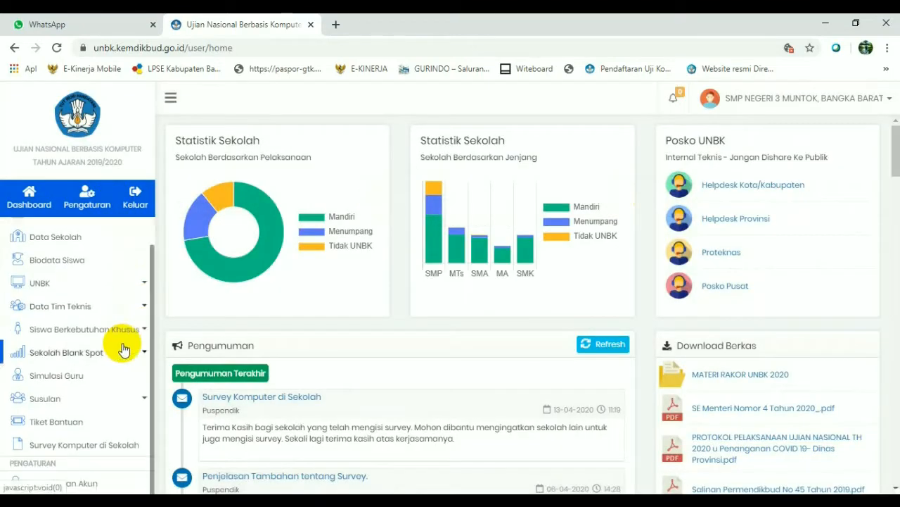
click(59, 445)
scroll(261, 402, down, 2)
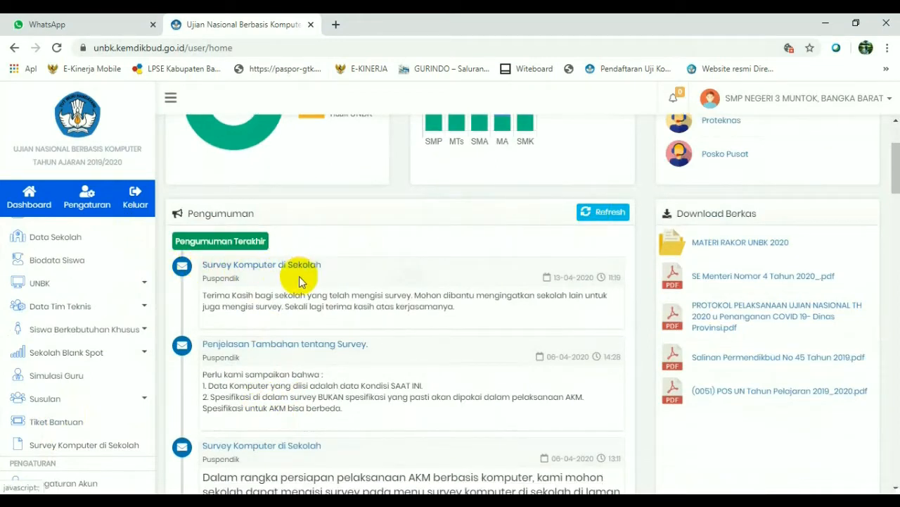
scroll(230, 360, down, 1)
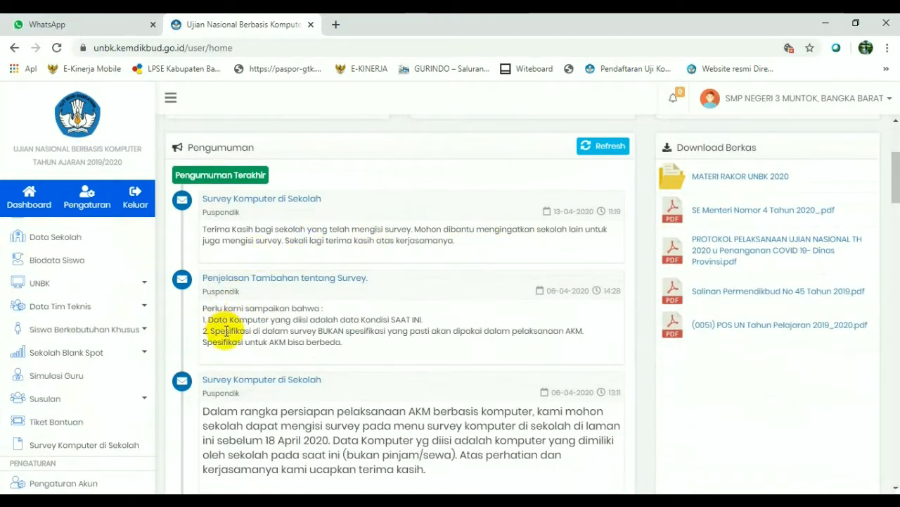
scroll(226, 331, down, 1)
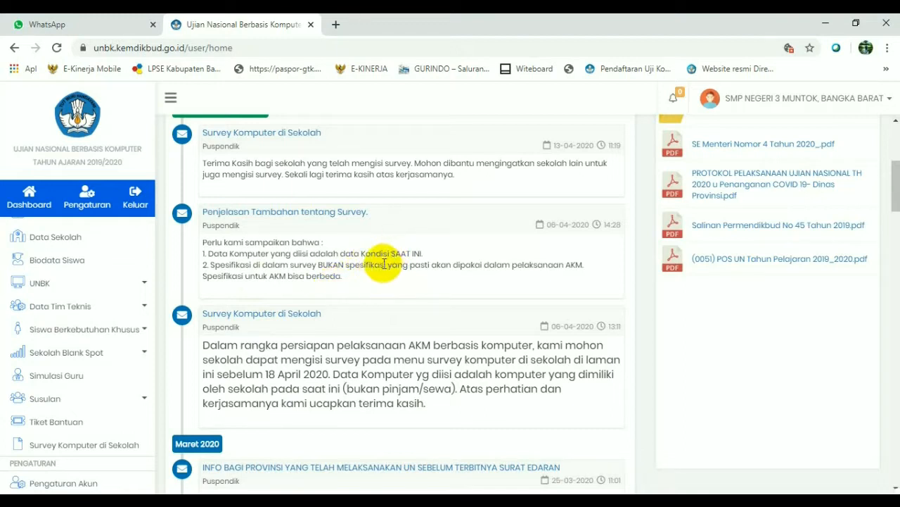
scroll(307, 276, up, 1)
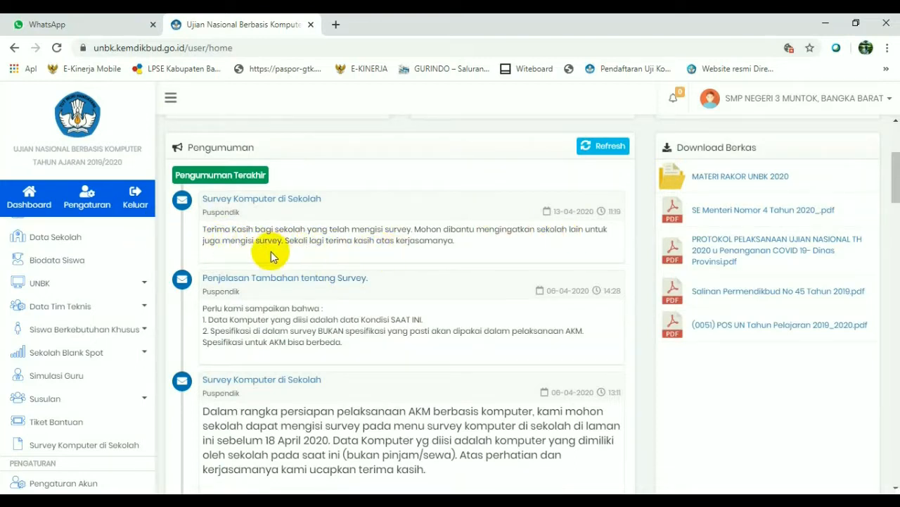
Step: Open the Survey Komputer di Sekolah form, review postal code and student entries, then choose mbps
click(85, 445)
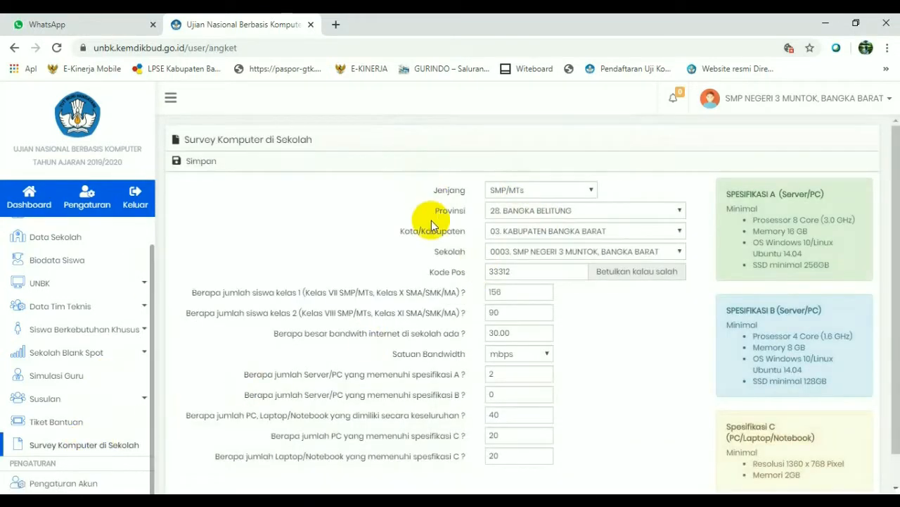
scroll(436, 232, down, 1)
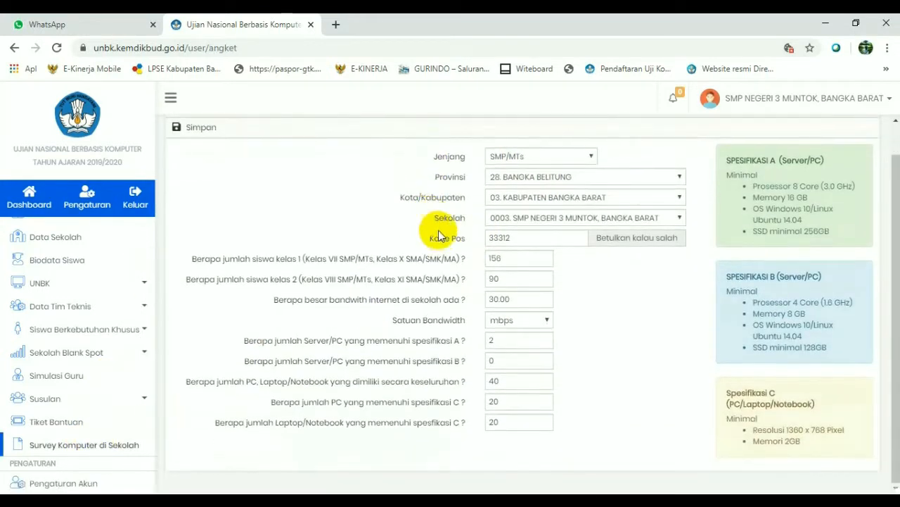
click(531, 240)
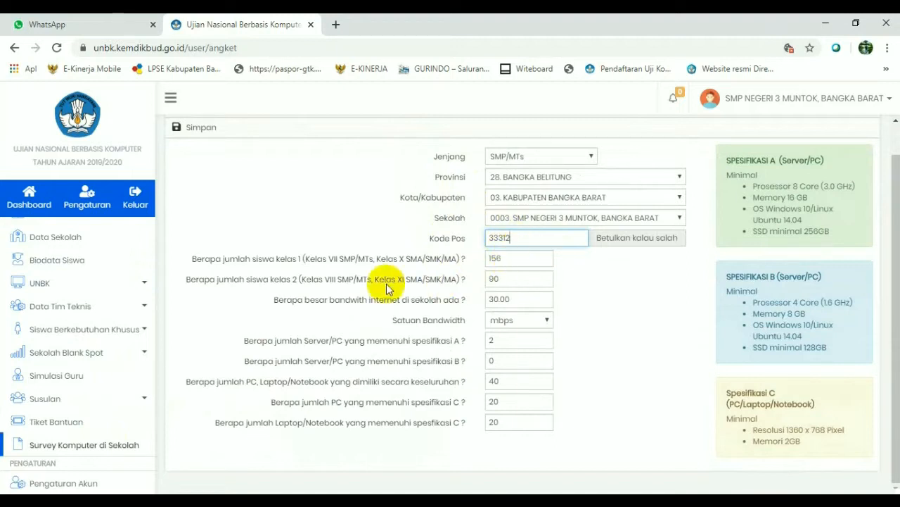
click(507, 259)
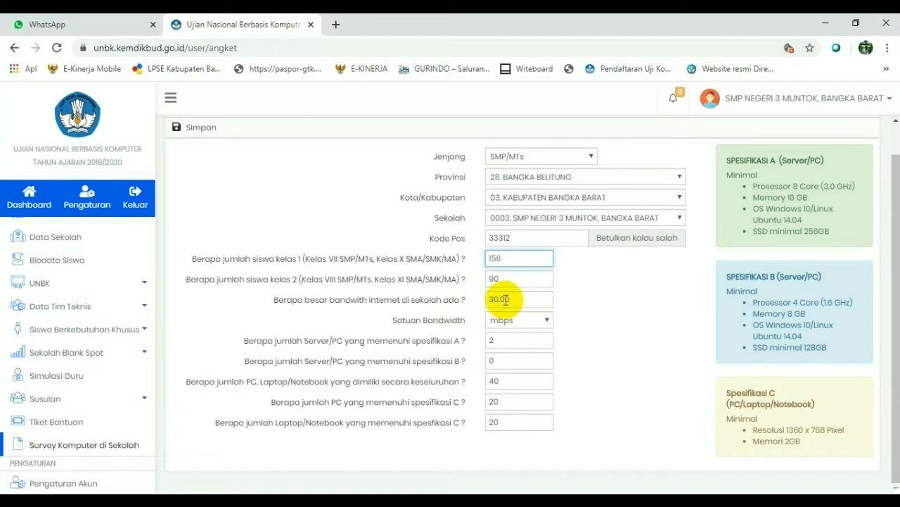
click(546, 320)
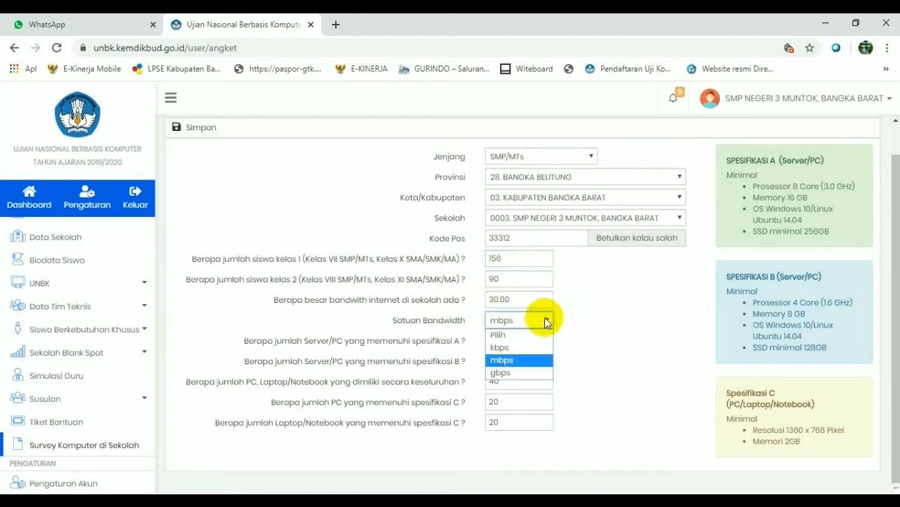
click(518, 360)
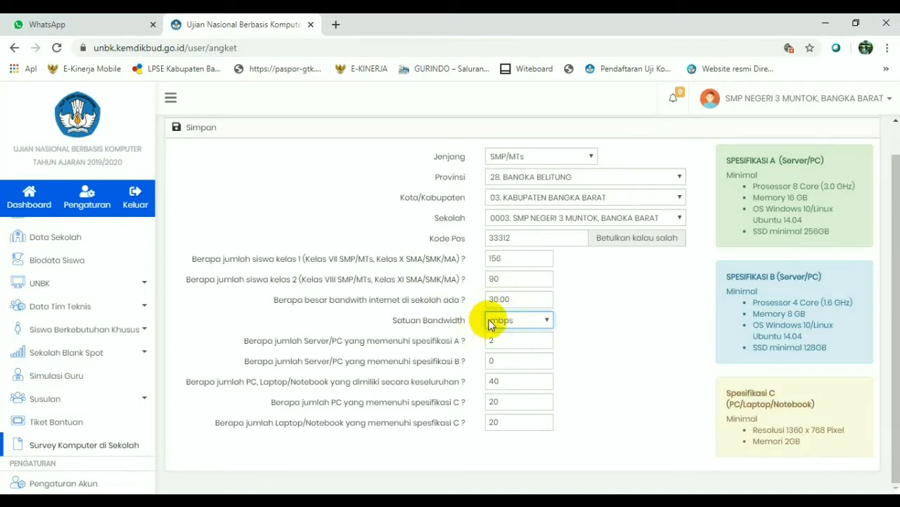
Step: Switch the Satuan Bandwidth unit to kbps, then back to mbps
click(540, 320)
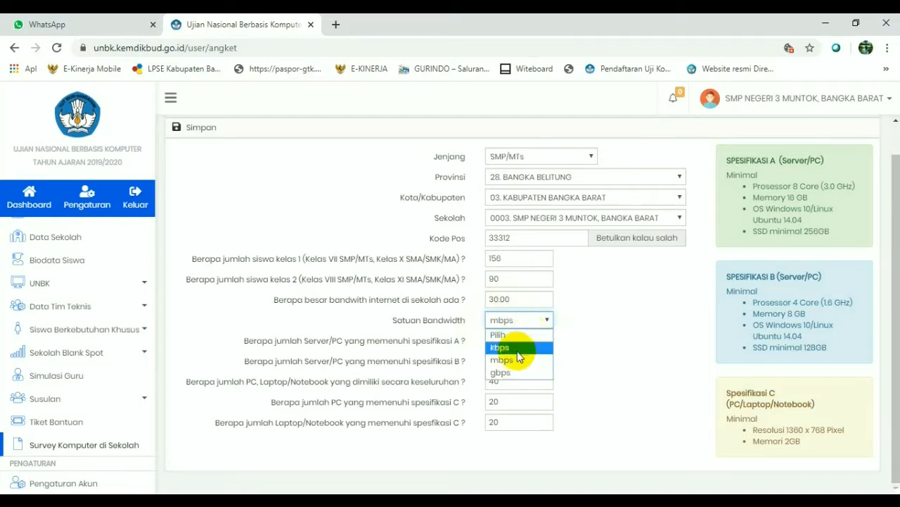
click(518, 348)
click(550, 321)
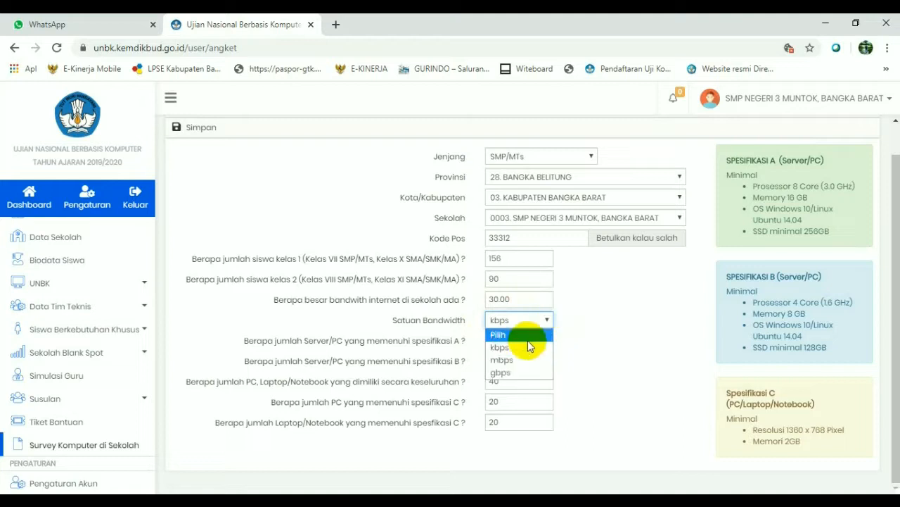
click(516, 359)
Step: Re-enter the bandwidth value as 30
click(493, 300)
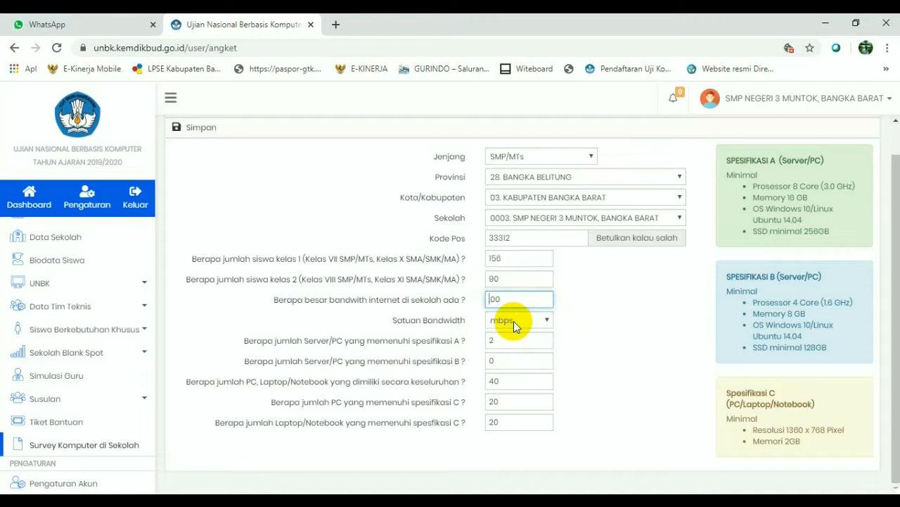
key(Delete)
text(1)
text(.)
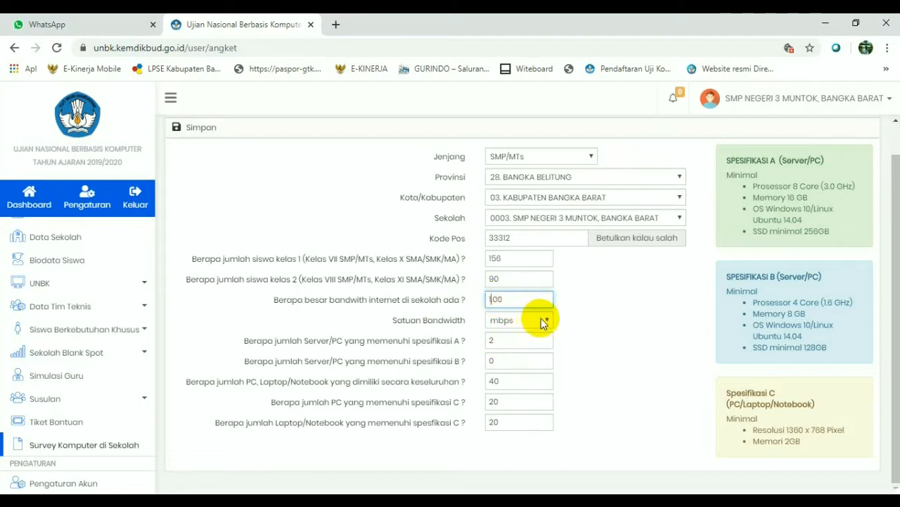
key(BackSpace)
text(30)
Step: Change the bandwidth unit to kbps
click(532, 322)
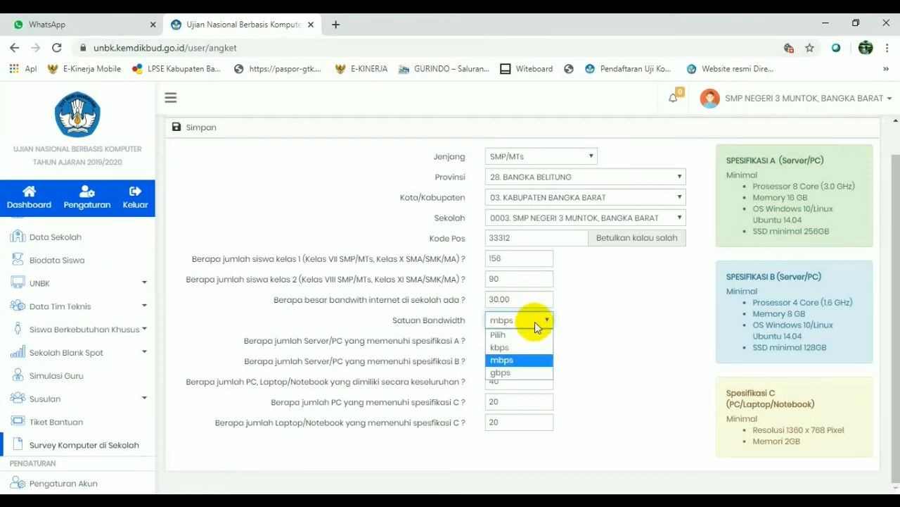
click(527, 346)
click(533, 320)
Step: Choose mbps in the Satuan Bandwidth list so bandwidth reads 30.00 mbps
click(522, 360)
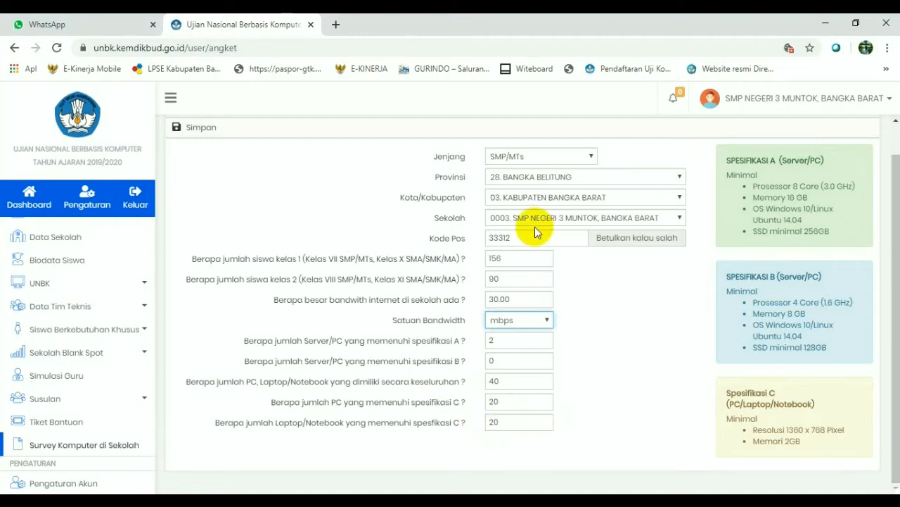
Step: Save the survey with Simpan and acknowledge the 'Data berhasil disimpan' message with Ok
click(588, 344)
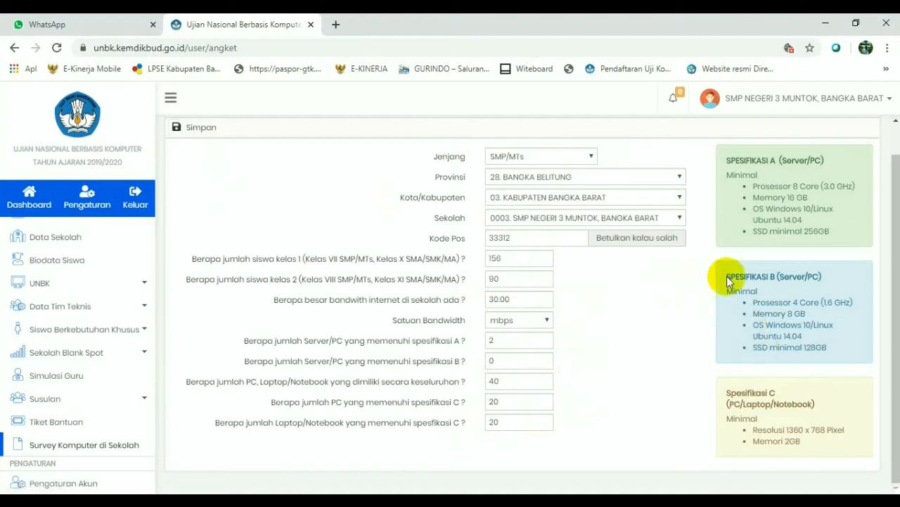
click(195, 128)
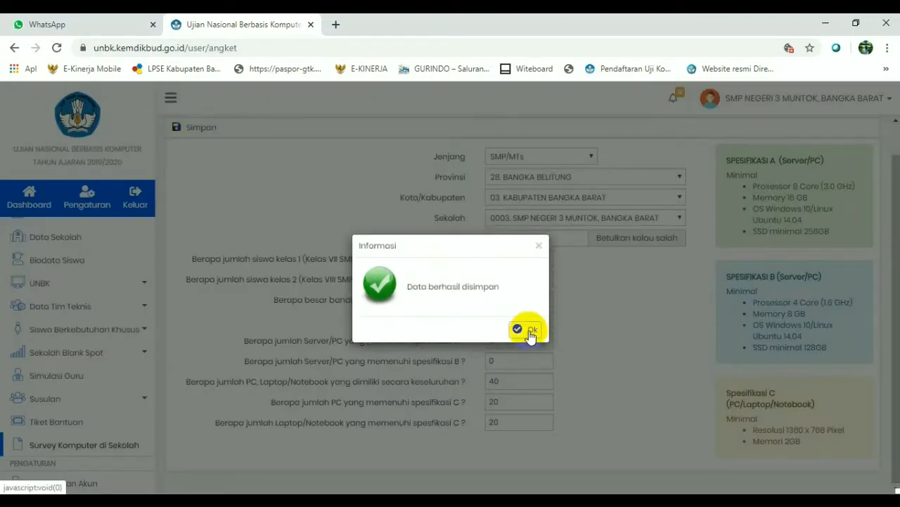
click(529, 330)
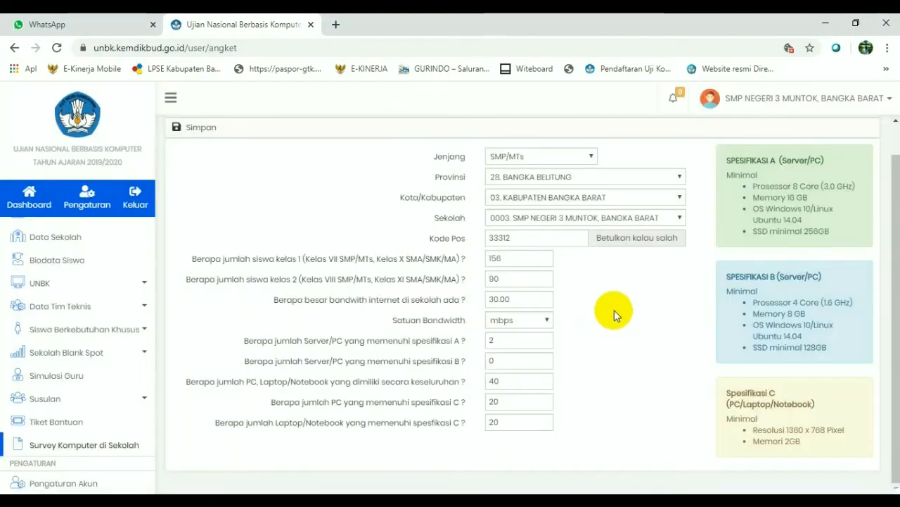